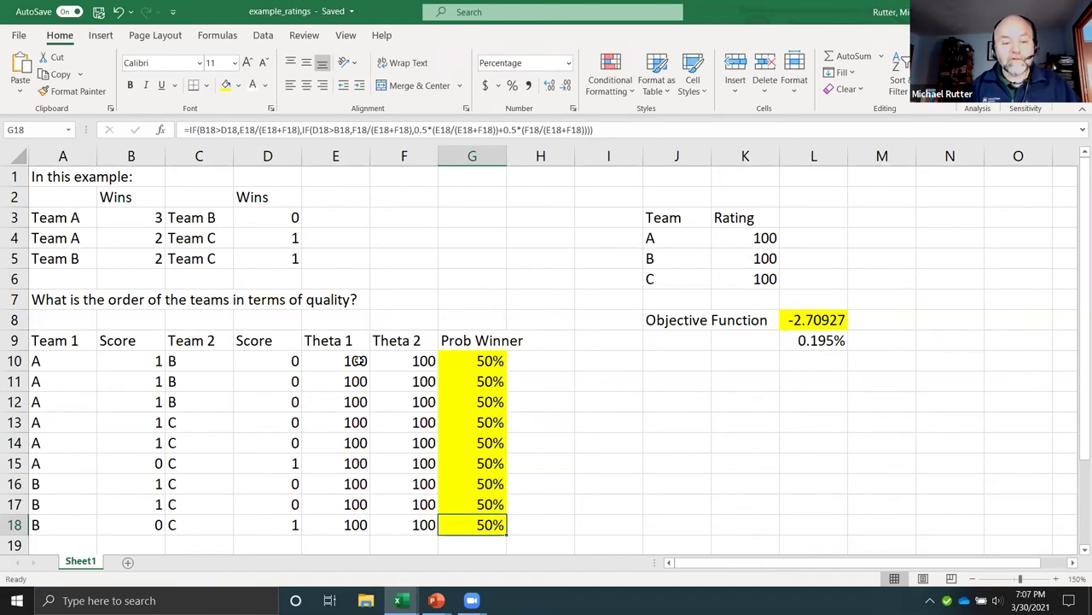
- Examine the first game's row, including the Theta 1 lookup in E10, alongside the team ratings in K4:K6
{"action": "left_click", "coordinate": [145, 361]}
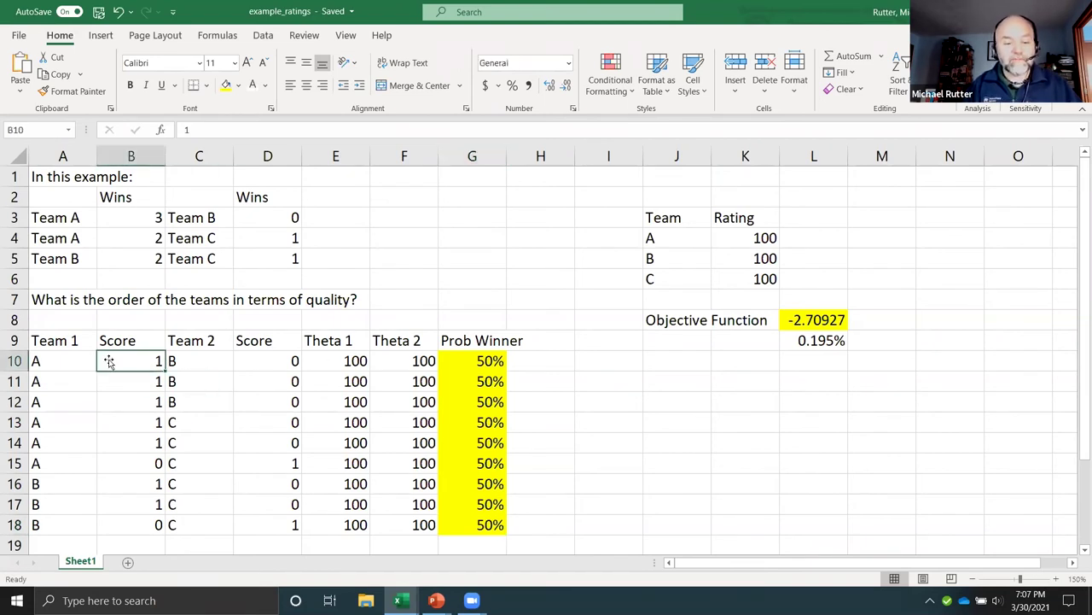
{"action": "left_click", "coordinate": [59, 360]}
{"action": "key", "text": "Right"}
{"action": "key", "text": "Right"}
{"action": "key", "text": "Right"}
{"action": "key", "text": "Right"}
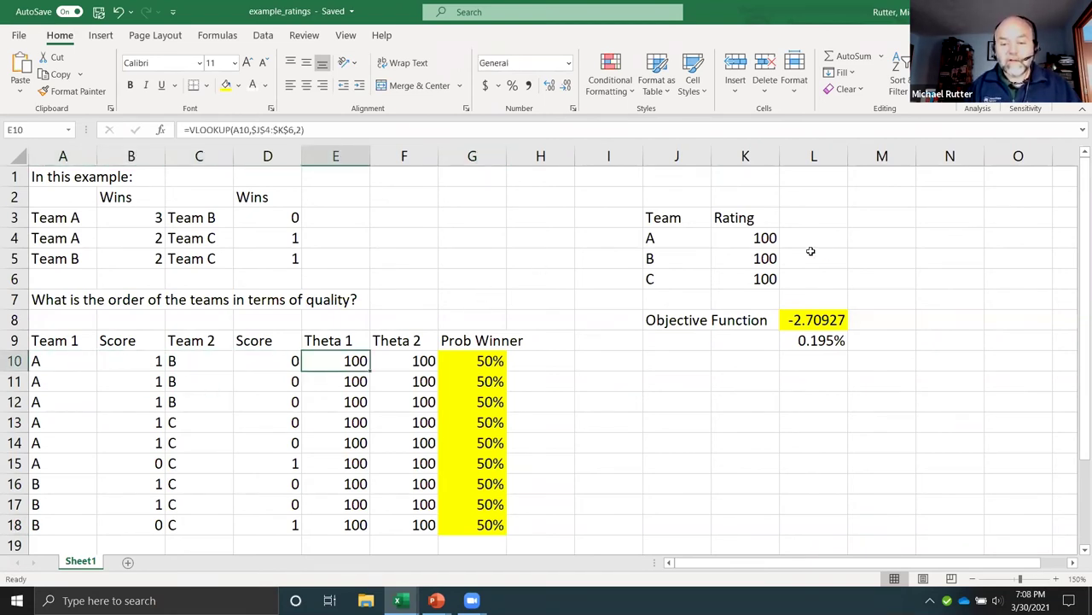
{"action": "left_click", "coordinate": [754, 238]}
{"action": "left_click", "coordinate": [759, 256]}
{"action": "left_click", "coordinate": [751, 277]}
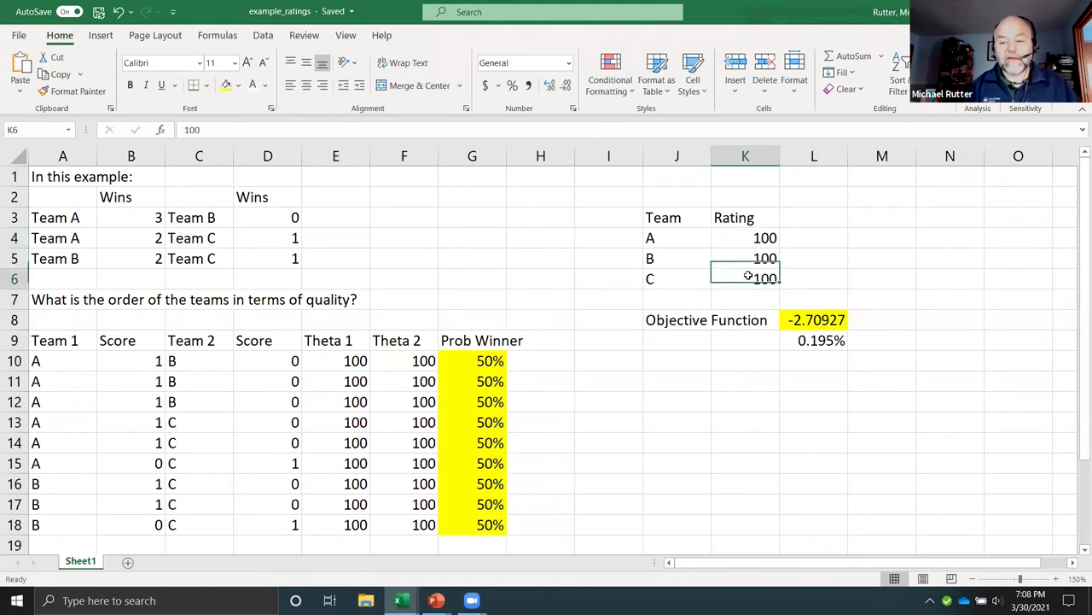
{"action": "left_click", "coordinate": [756, 243]}
{"action": "left_click", "coordinate": [748, 278]}
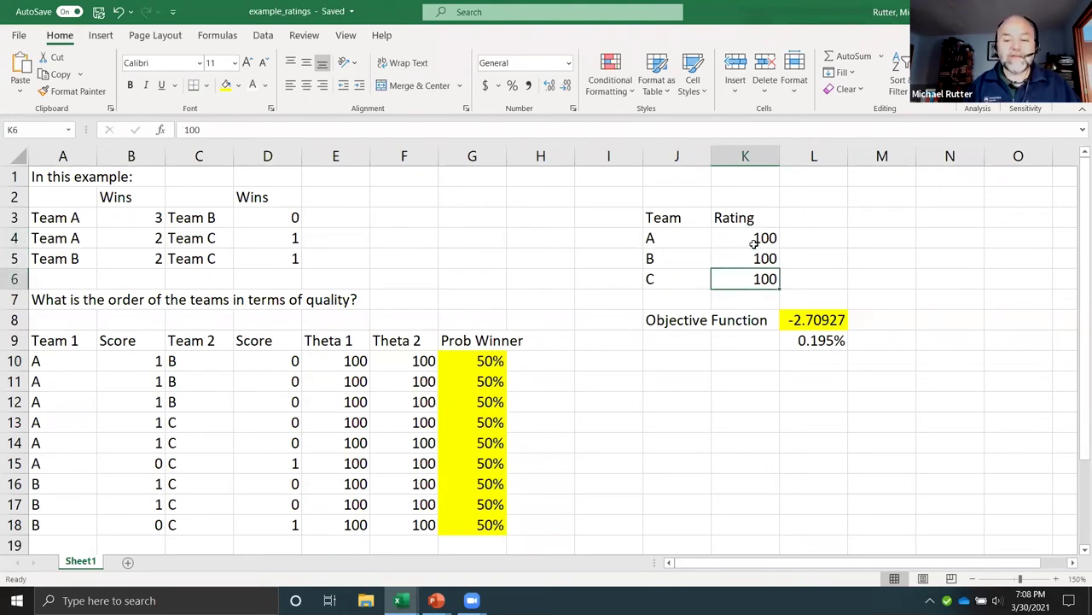
{"action": "left_click", "coordinate": [753, 239]}
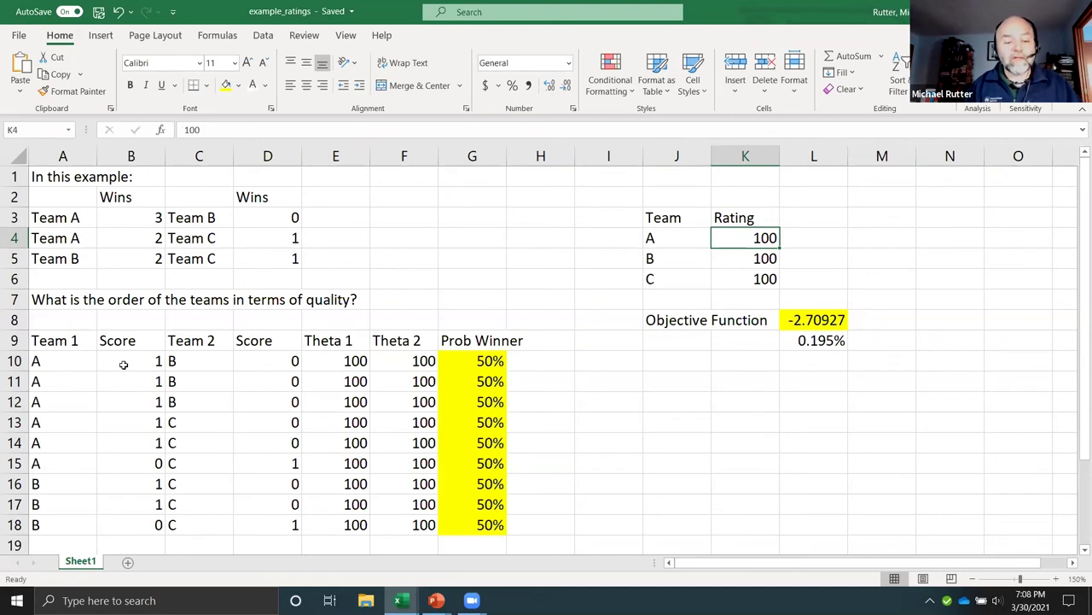
- Review the theta and score cells in row 10 and the Prob Winner formulas in G10:G18
{"action": "left_click", "coordinate": [339, 362]}
{"action": "left_click", "coordinate": [405, 361]}
{"action": "left_click", "coordinate": [344, 362]}
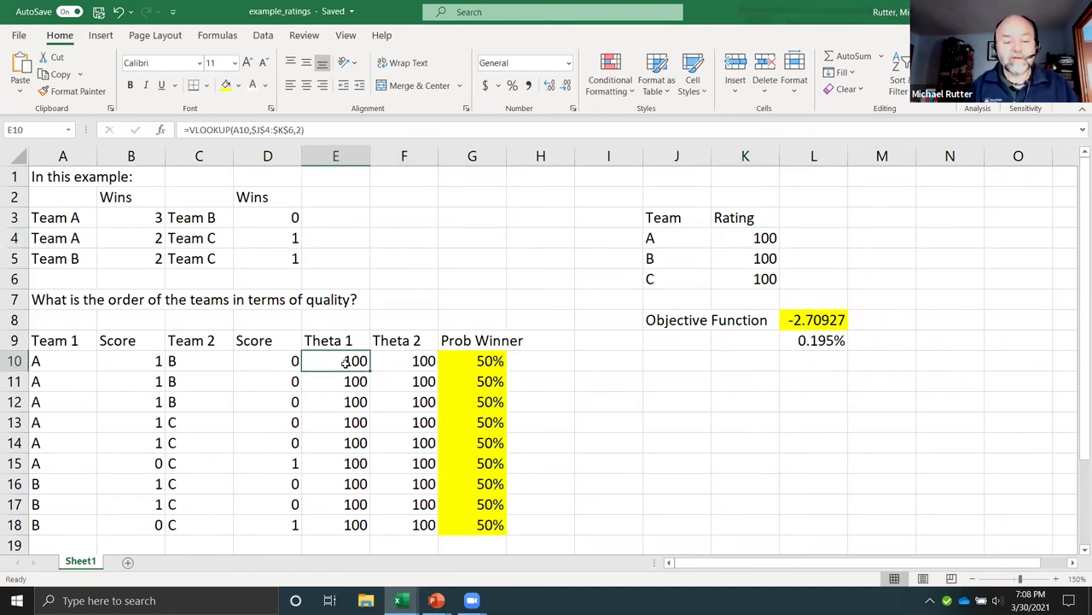
{"action": "left_click", "coordinate": [143, 362]}
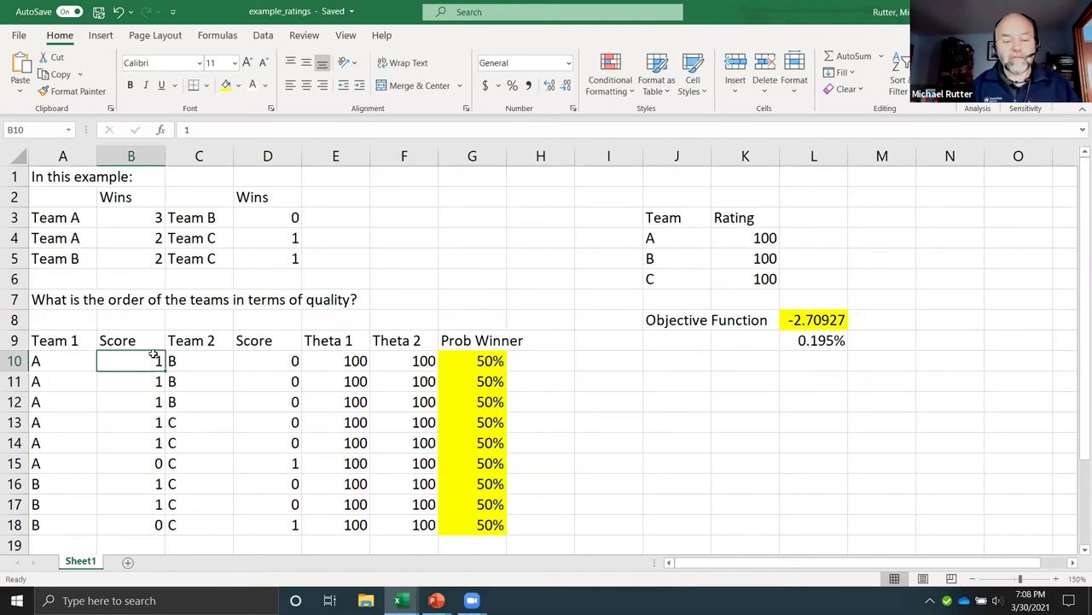
{"action": "left_click", "coordinate": [246, 356]}
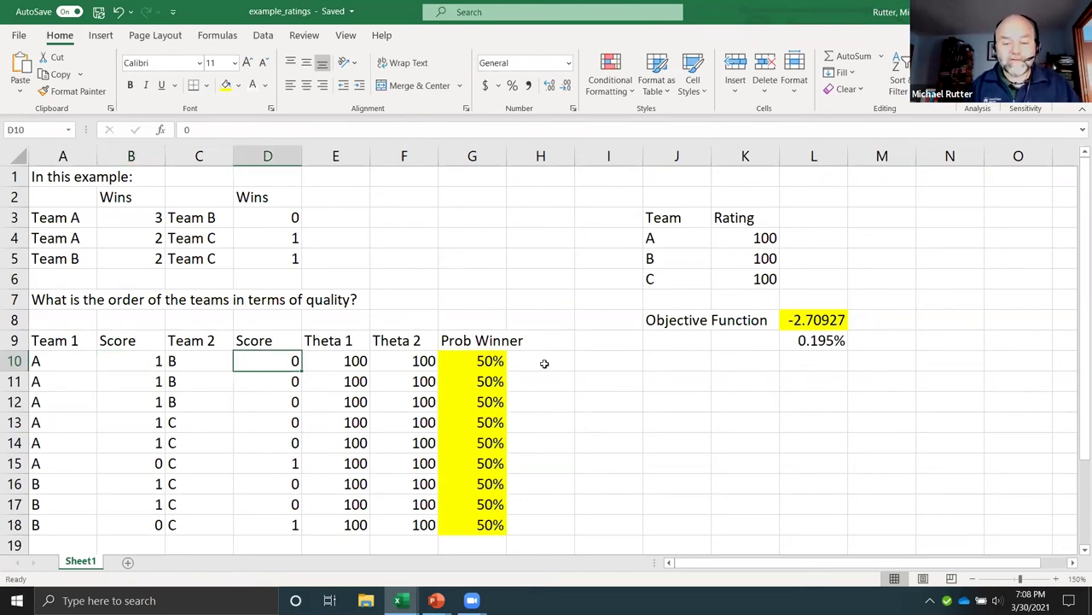
{"action": "left_click", "coordinate": [489, 367]}
{"action": "left_click", "coordinate": [478, 384]}
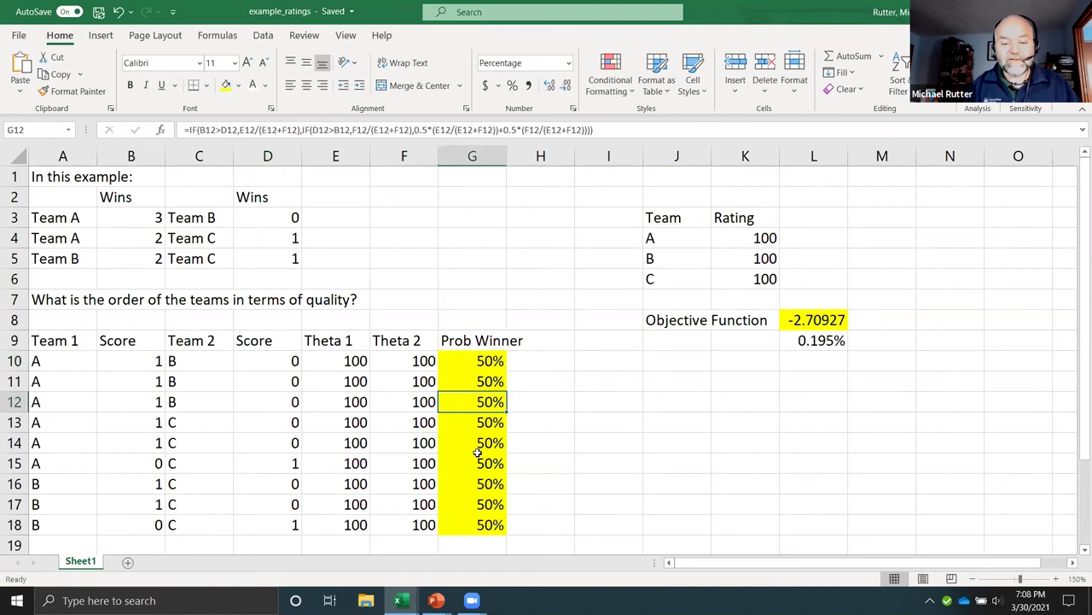
{"action": "left_click", "coordinate": [489, 523]}
{"action": "left_click", "coordinate": [490, 380]}
{"action": "left_click", "coordinate": [490, 363]}
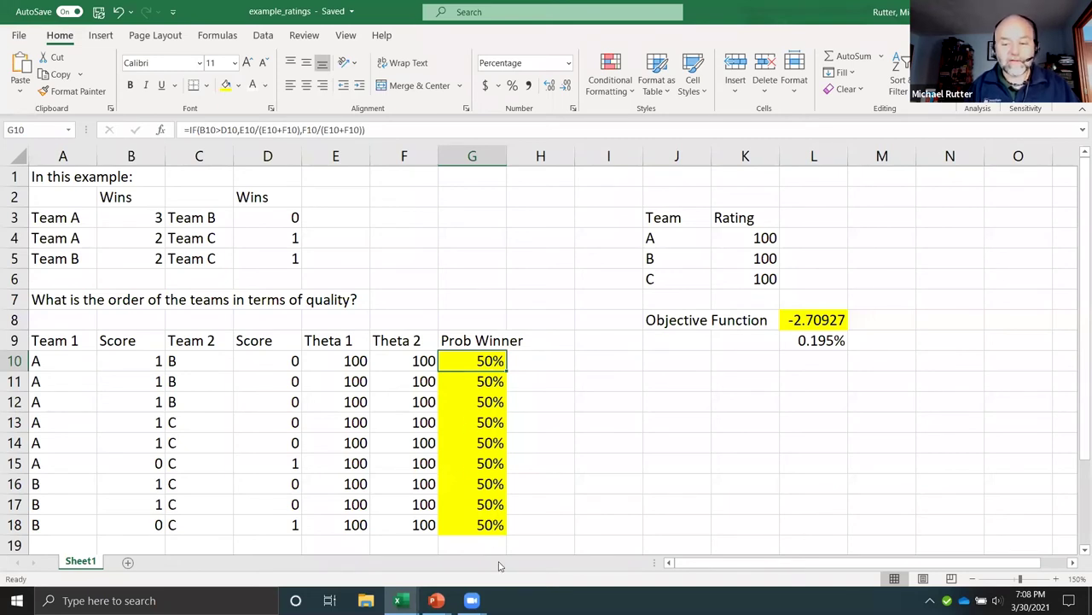
- Inspect the overall probability formula in L9 and the three team ratings it depends on
{"action": "left_click", "coordinate": [824, 342]}
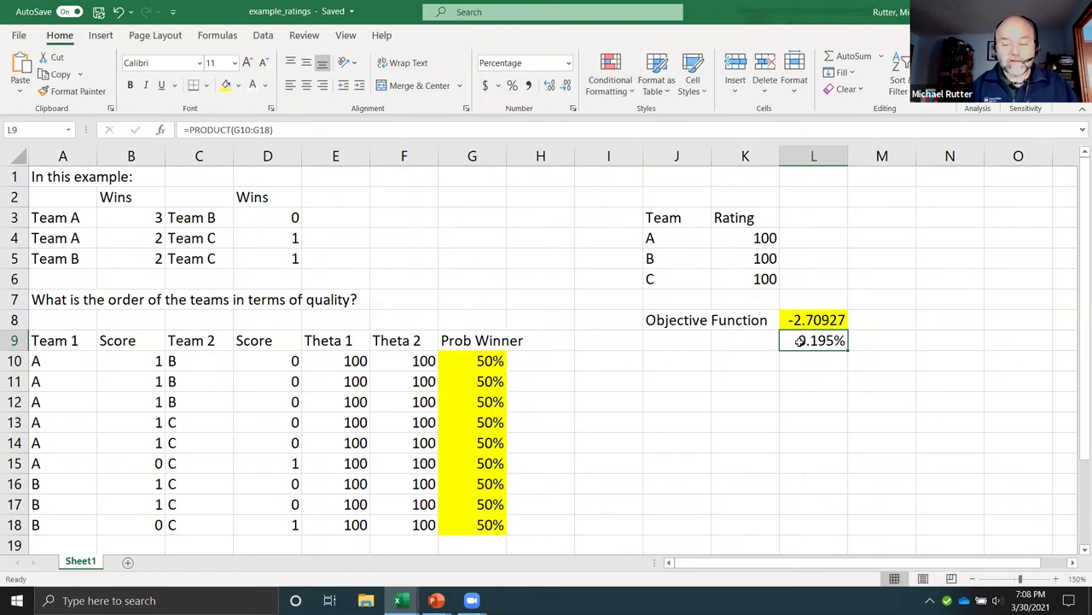
{"action": "left_click", "coordinate": [752, 235]}
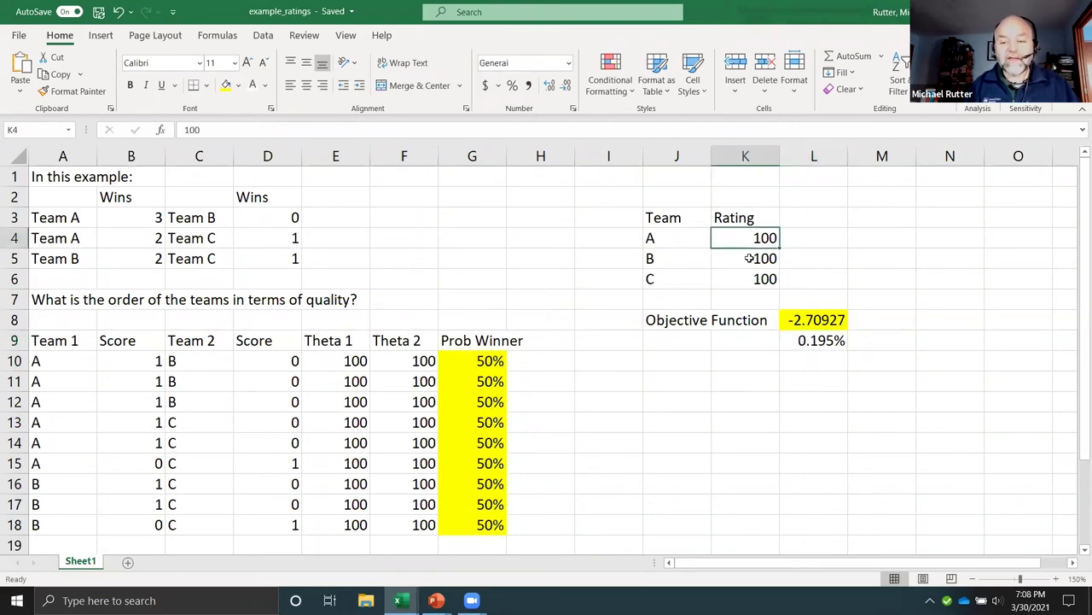
{"action": "left_click", "coordinate": [749, 258]}
{"action": "left_click", "coordinate": [746, 280]}
{"action": "left_click", "coordinate": [803, 343]}
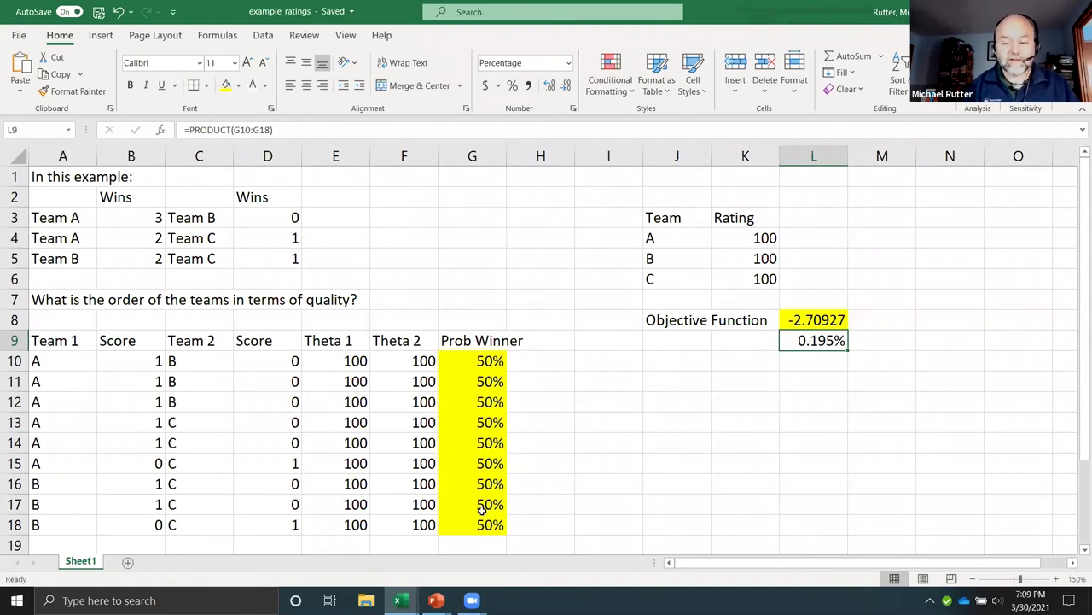
- Set Team A's rating in K4 to 200
{"action": "left_click", "coordinate": [747, 256]}
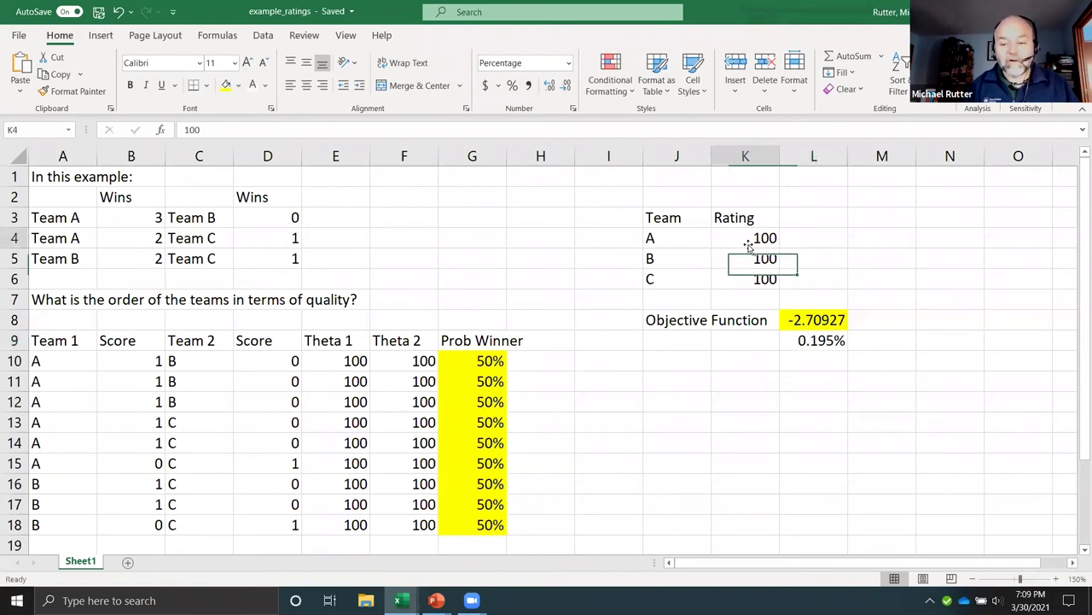
{"action": "left_click", "coordinate": [747, 245]}
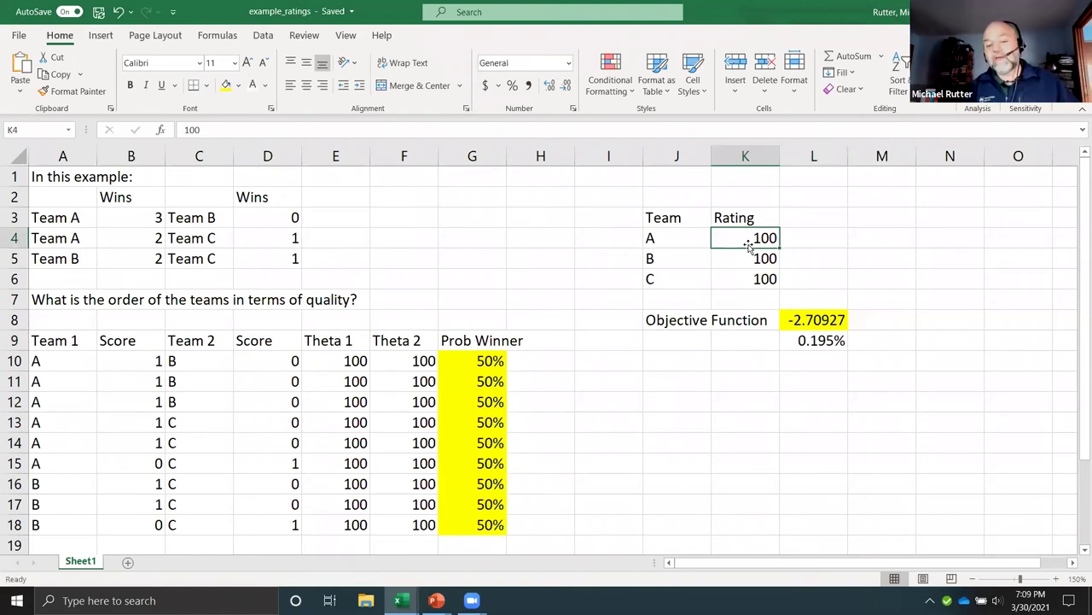
{"action": "type", "text": "200"}
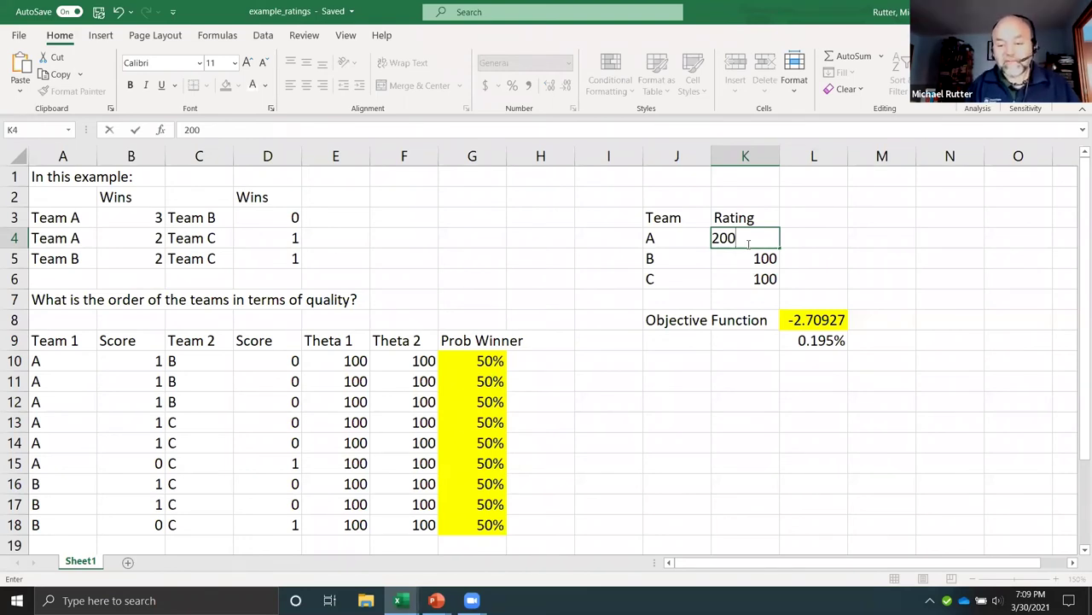
{"action": "key", "text": "Return"}
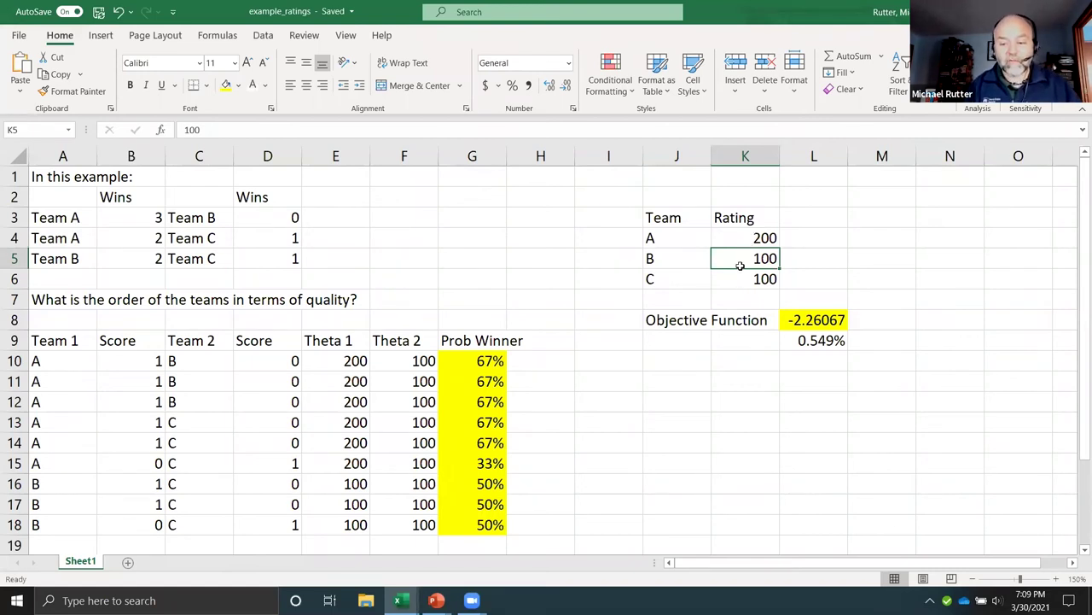
- Raise Team A's rating in K4 to 400
{"action": "left_click", "coordinate": [743, 239]}
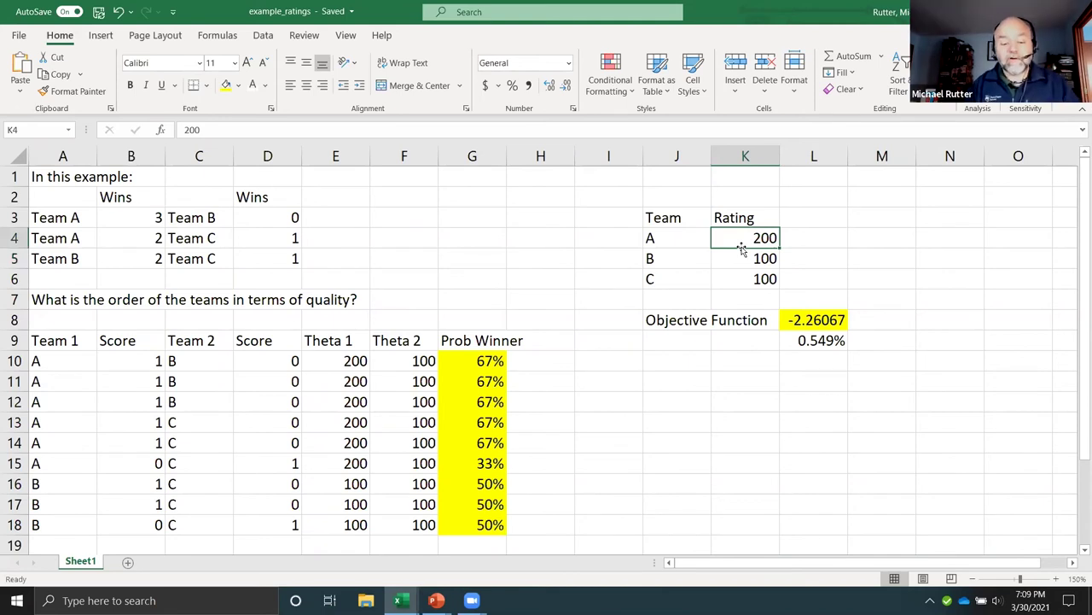
{"action": "type", "text": "400"}
{"action": "key", "text": "Return"}
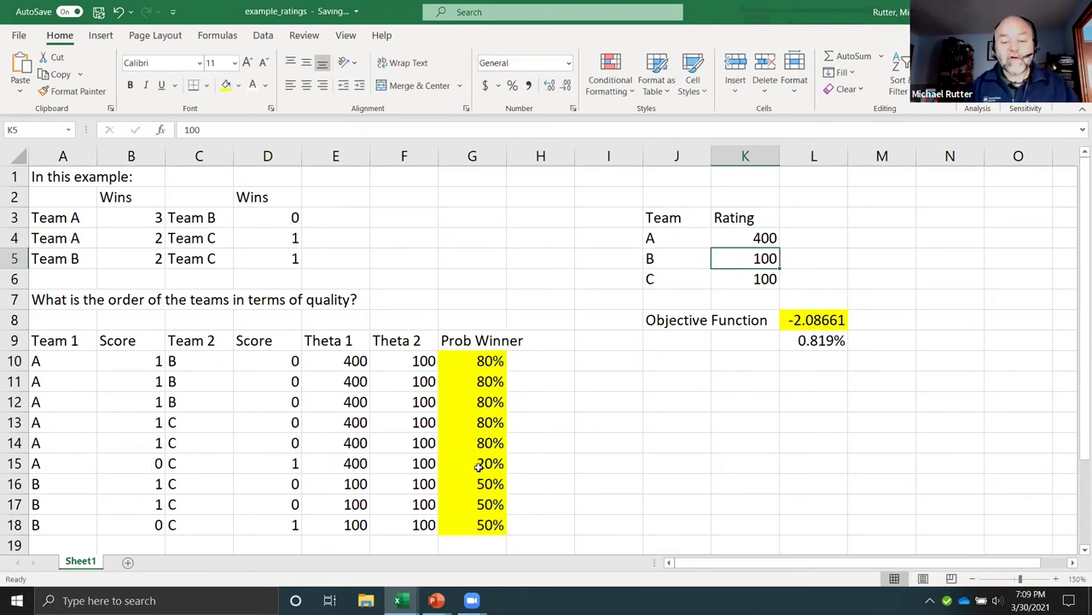
- Check the overall probability in L9 and set Team A's rating to 600
{"action": "left_click", "coordinate": [816, 342]}
{"action": "left_click", "coordinate": [763, 237]}
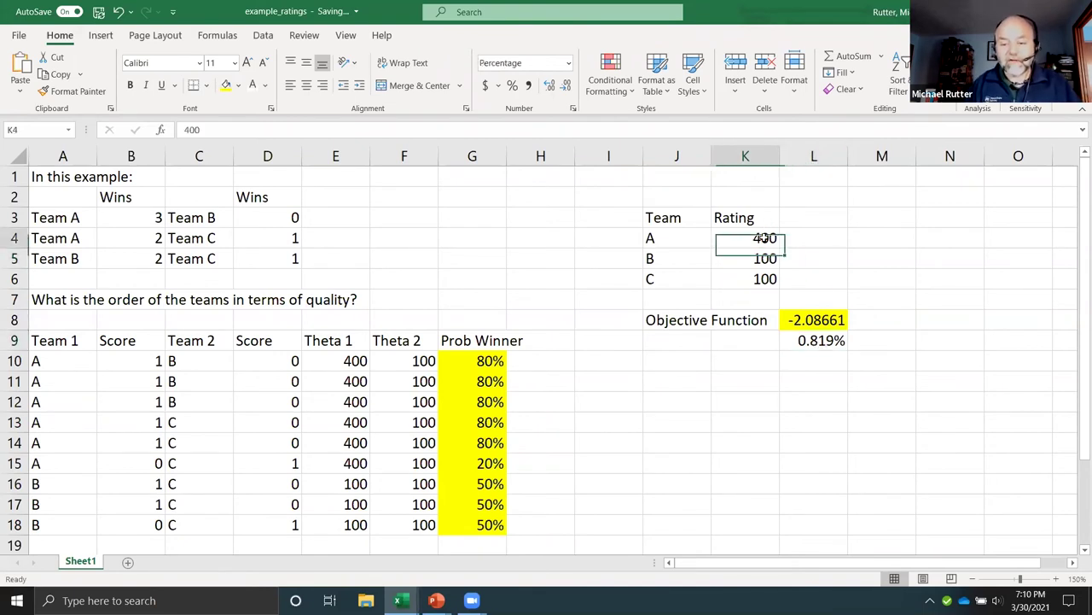
{"action": "type", "text": "600"}
{"action": "key", "text": "Return"}
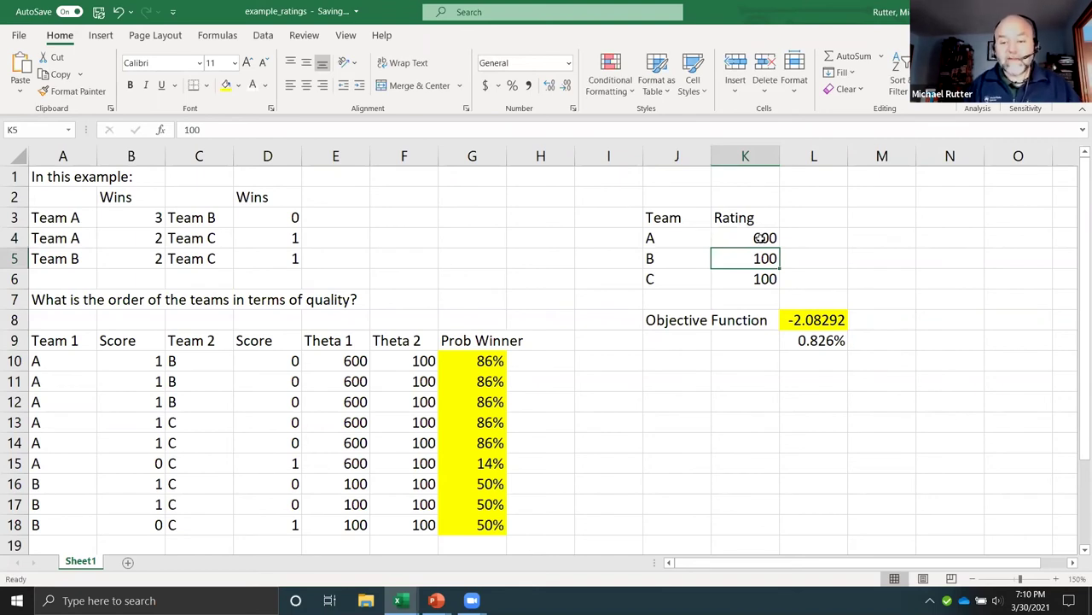
- Increase Team A's rating in K4 to 800
{"action": "left_click", "coordinate": [760, 238]}
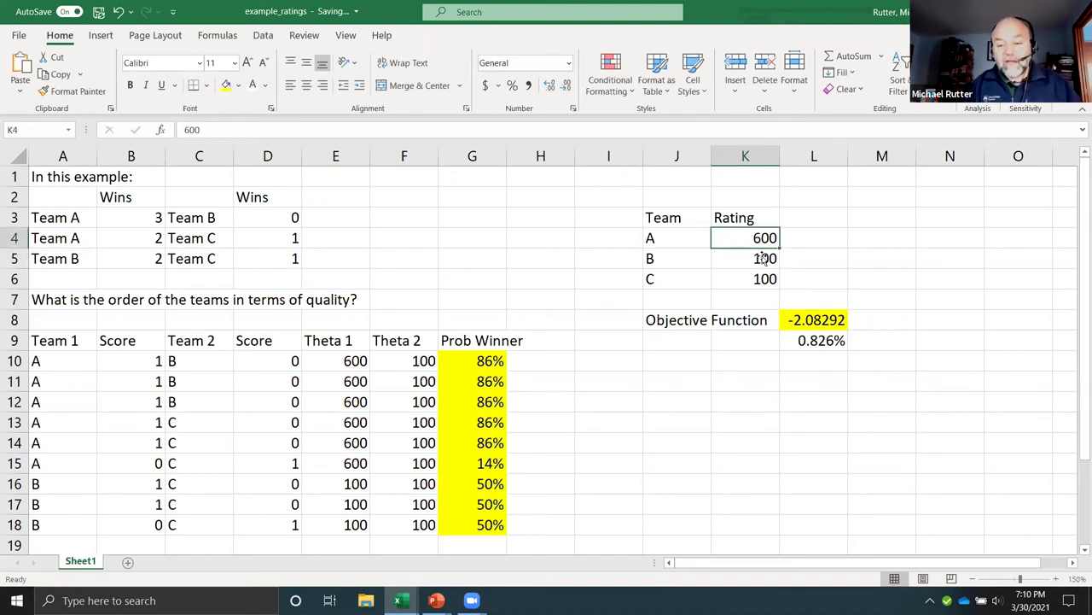
{"action": "type", "text": "800"}
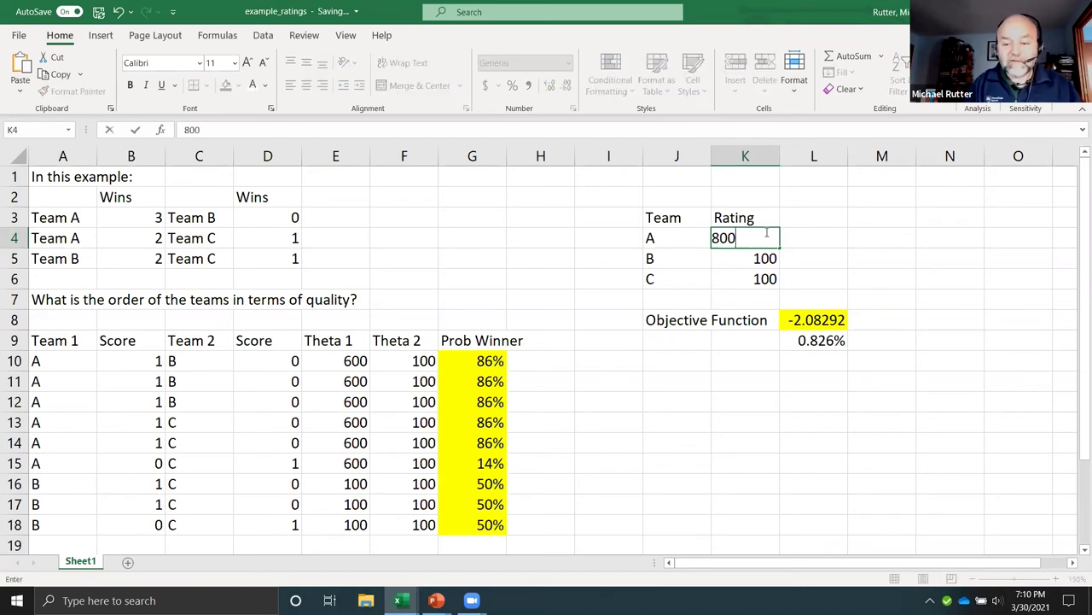
{"action": "key", "text": "Return"}
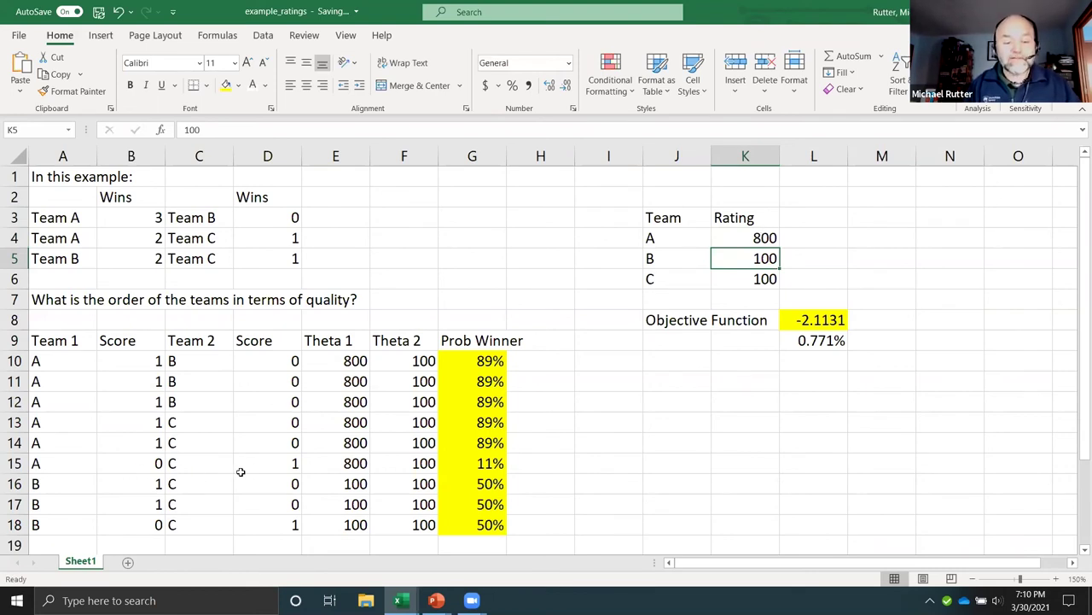
- Set Team C's rating in K6 to 200 and check the overall probability in L9
{"action": "left_click", "coordinate": [740, 281]}
{"action": "left_click", "coordinate": [744, 240]}
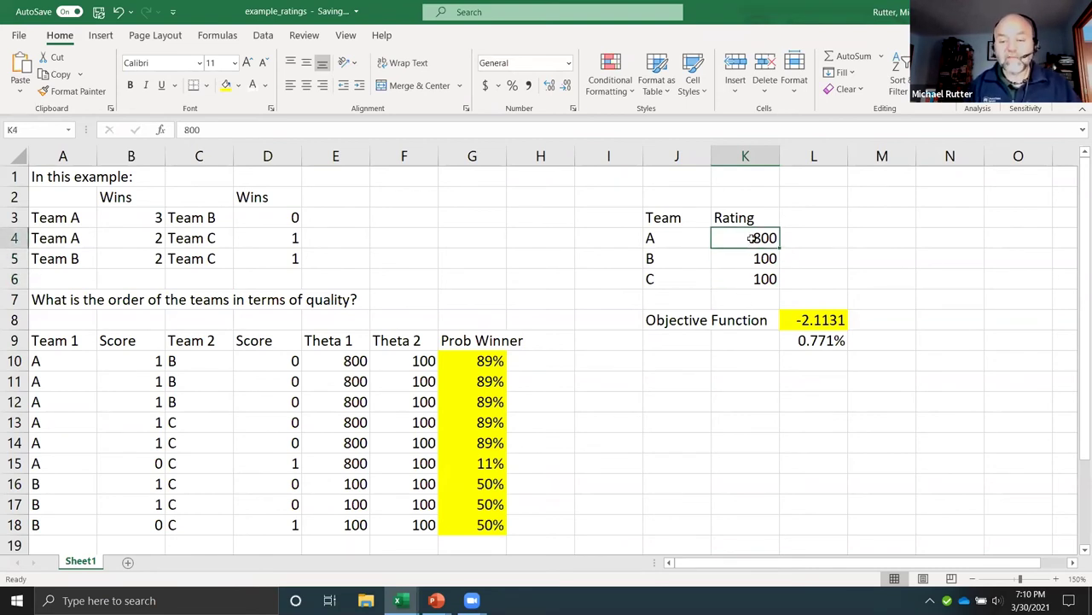
{"action": "left_click", "coordinate": [746, 286]}
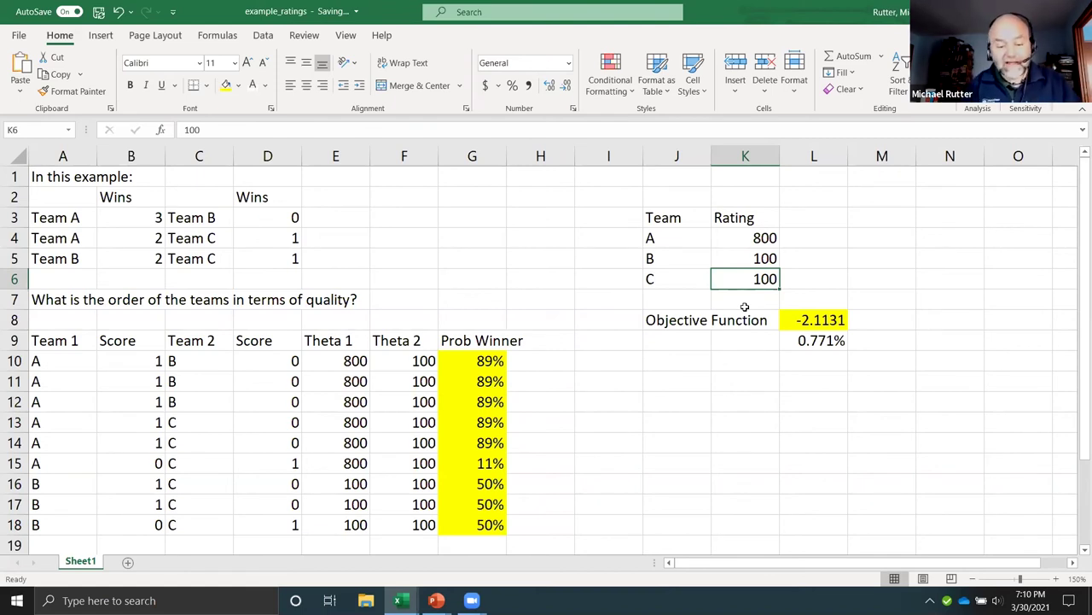
{"action": "type", "text": "200"}
{"action": "key", "text": "Return"}
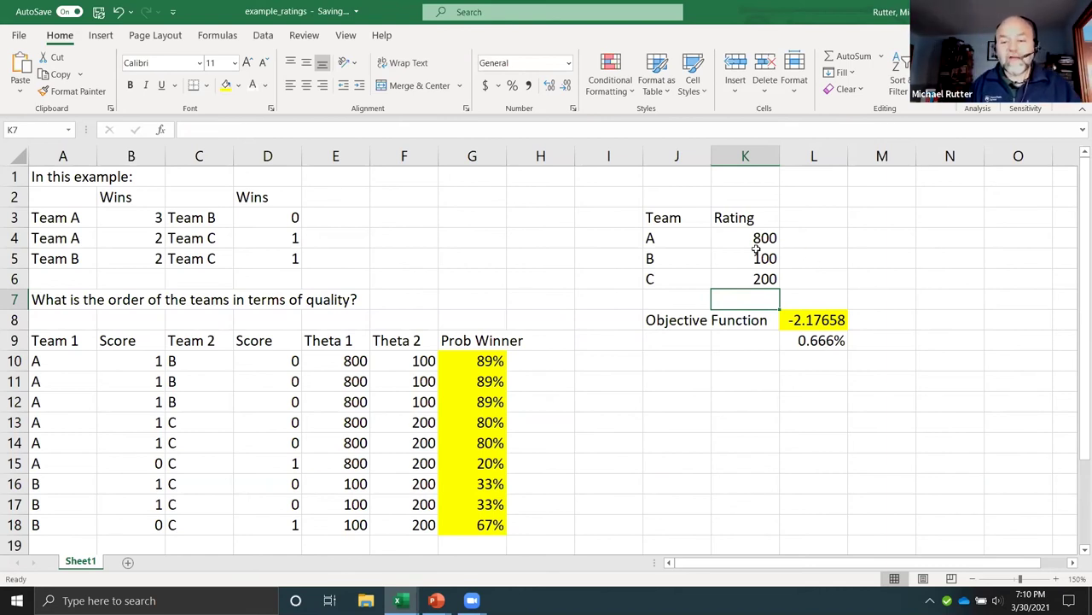
{"action": "left_click", "coordinate": [804, 341]}
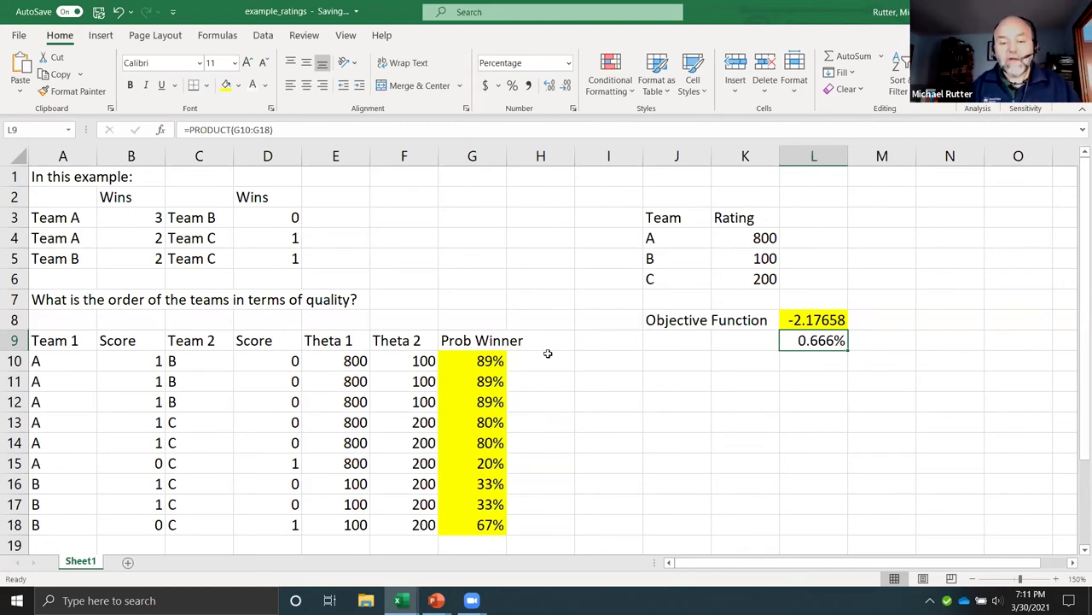
- Apply a white font color to the log formulas in H10:H18
{"action": "left_click_drag", "start_coordinate": [532, 361], "coordinate": [528, 524]}
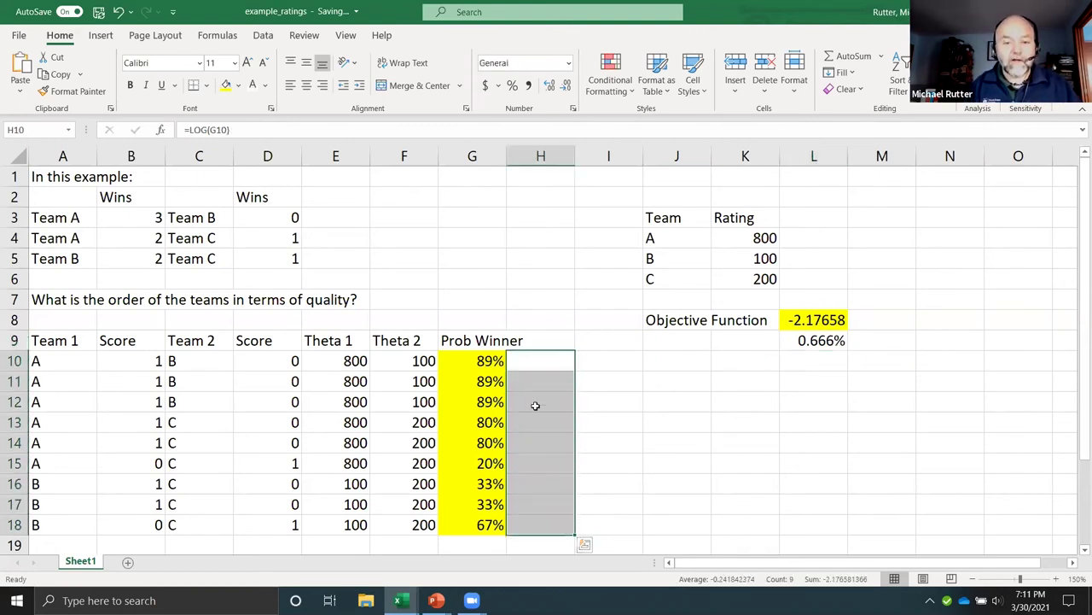
{"action": "left_click", "coordinate": [265, 87]}
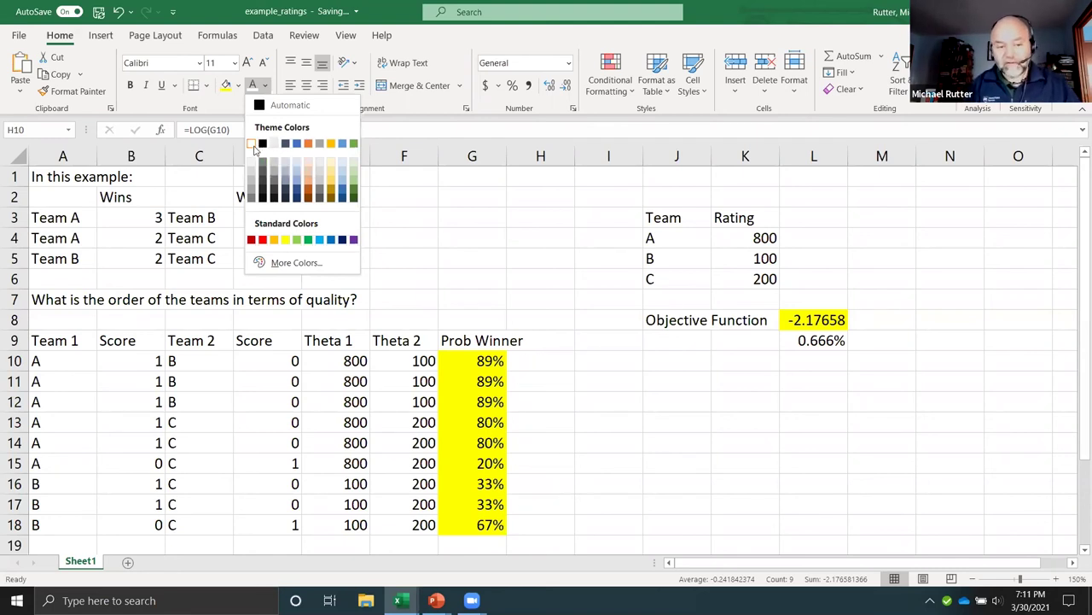
{"action": "left_click", "coordinate": [252, 143]}
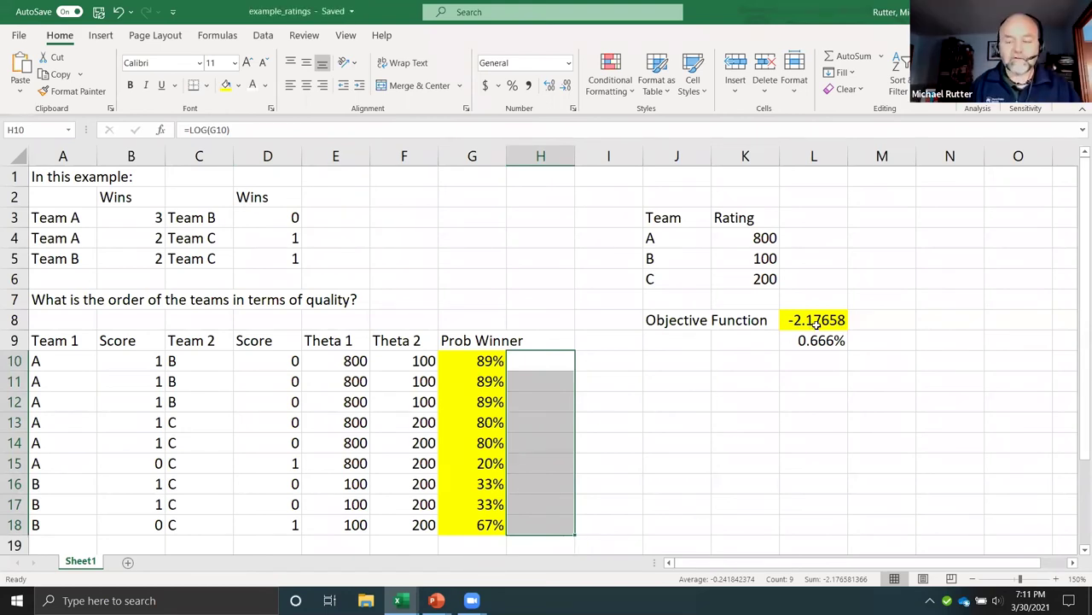
- Reset the ratings of Team A and Team C to 100
{"action": "left_click", "coordinate": [769, 241]}
{"action": "type", "text": "100"}
{"action": "key", "text": "Return"}
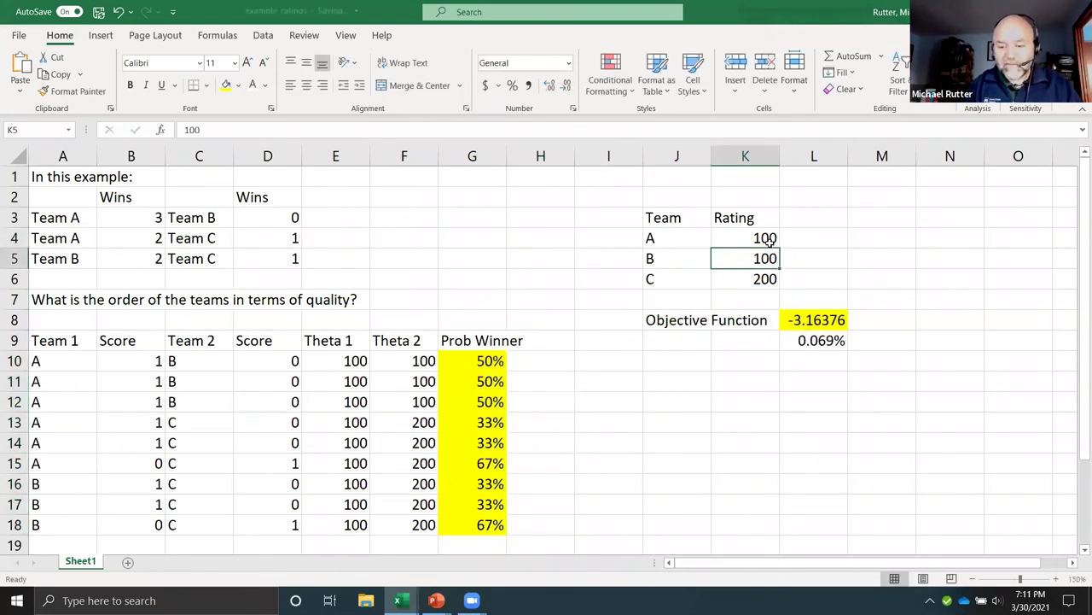
{"action": "key", "text": "Return"}
{"action": "type", "text": "100"}
{"action": "key", "text": "Return"}
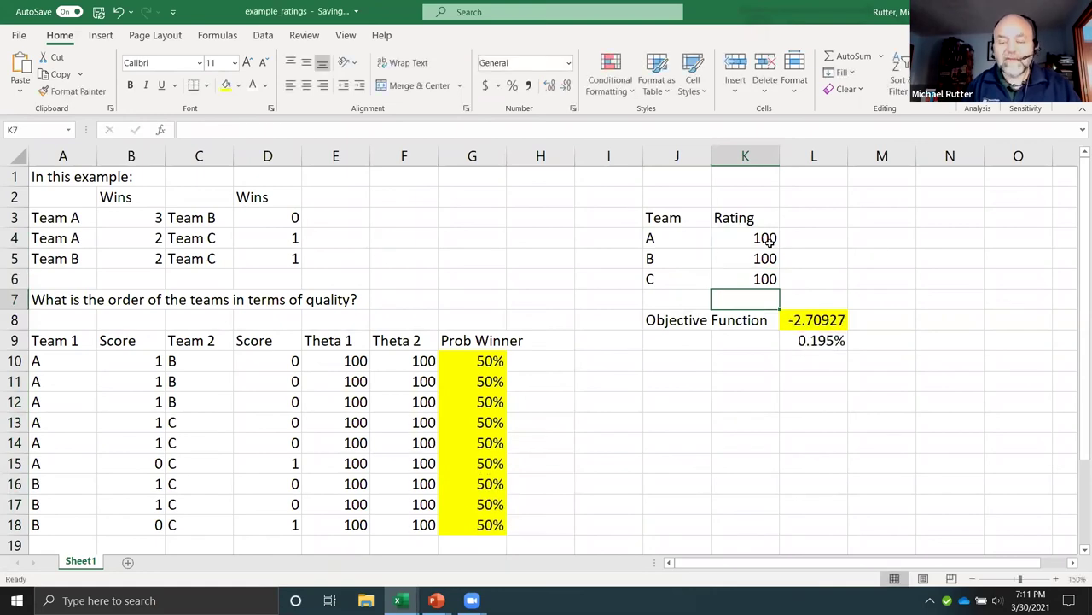
- Run Solver with its existing settings to maximize L8 by changing the ratings in K4:K6, and keep the Solver solution
{"action": "left_click", "coordinate": [258, 36]}
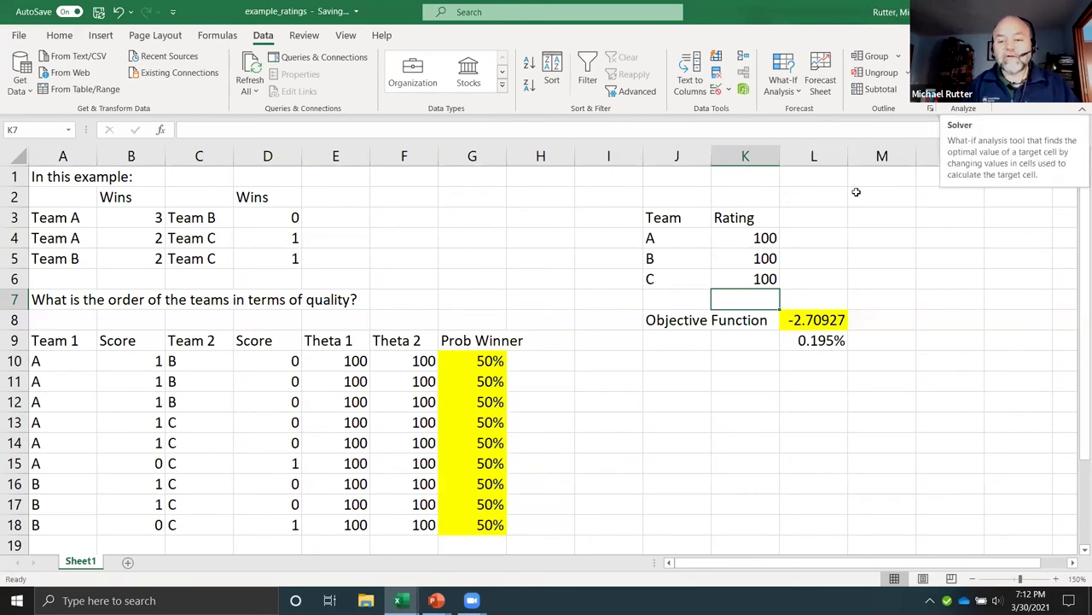
{"action": "left_click", "coordinate": [964, 75]}
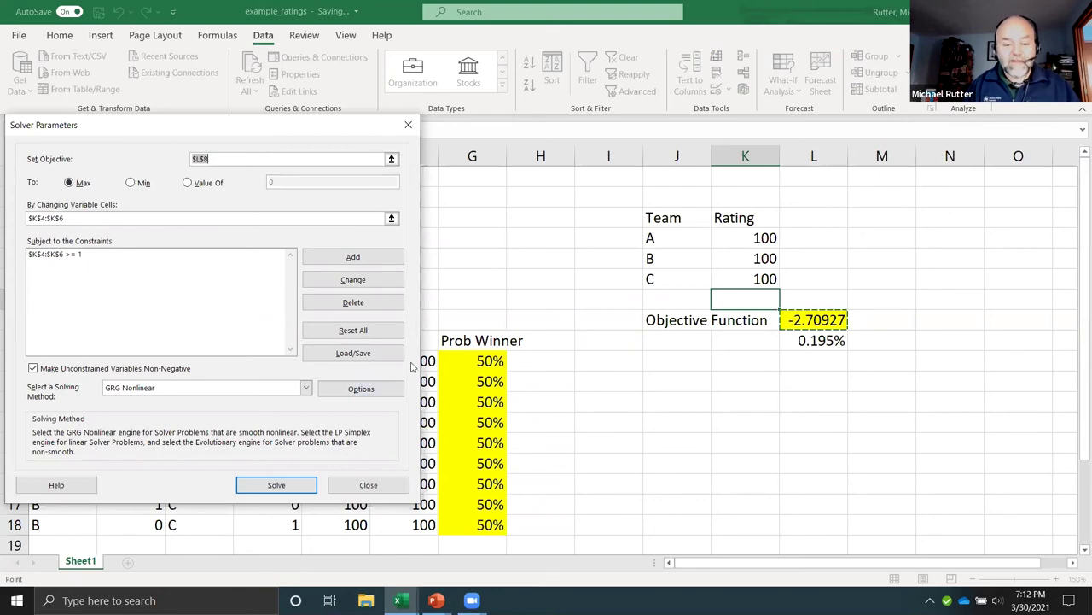
{"action": "left_click", "coordinate": [278, 485]}
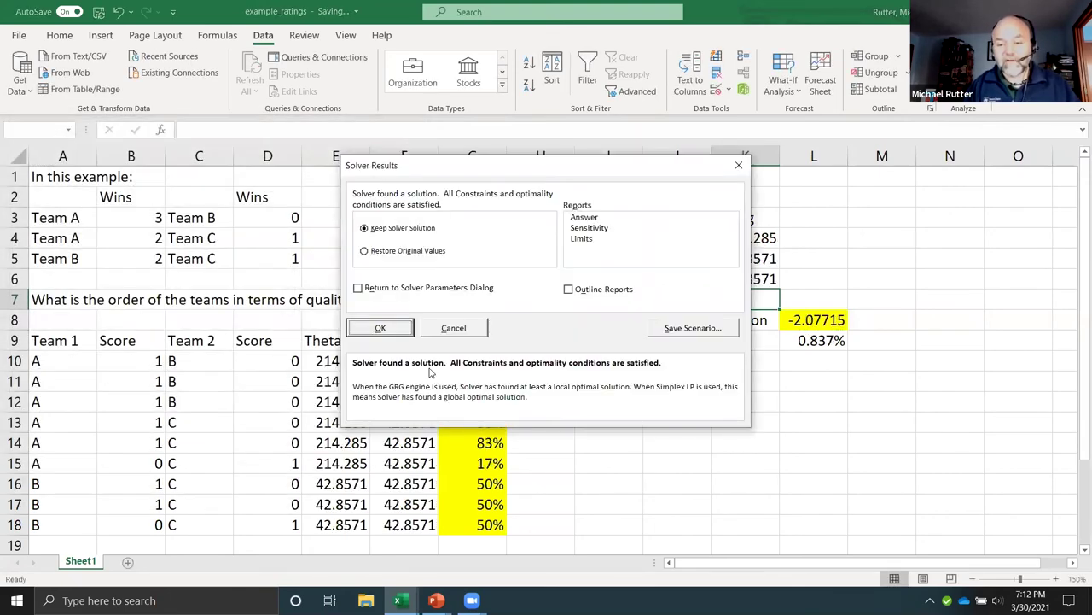
{"action": "left_click", "coordinate": [372, 330]}
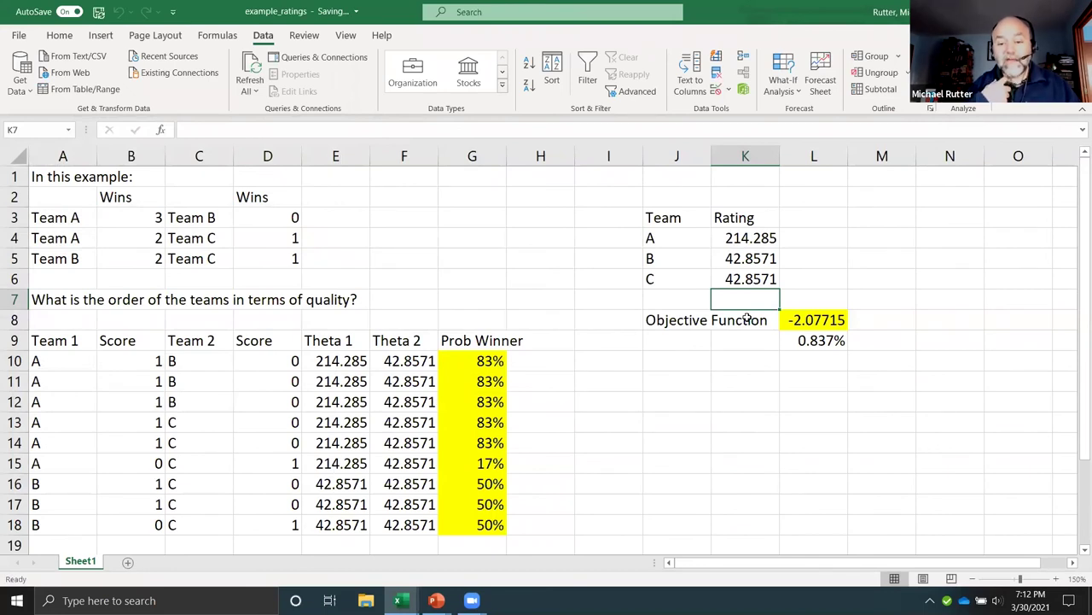
- Examine the full-precision ratings that Solver produced for Teams A, B and C in K4:K6
{"action": "left_click", "coordinate": [749, 241]}
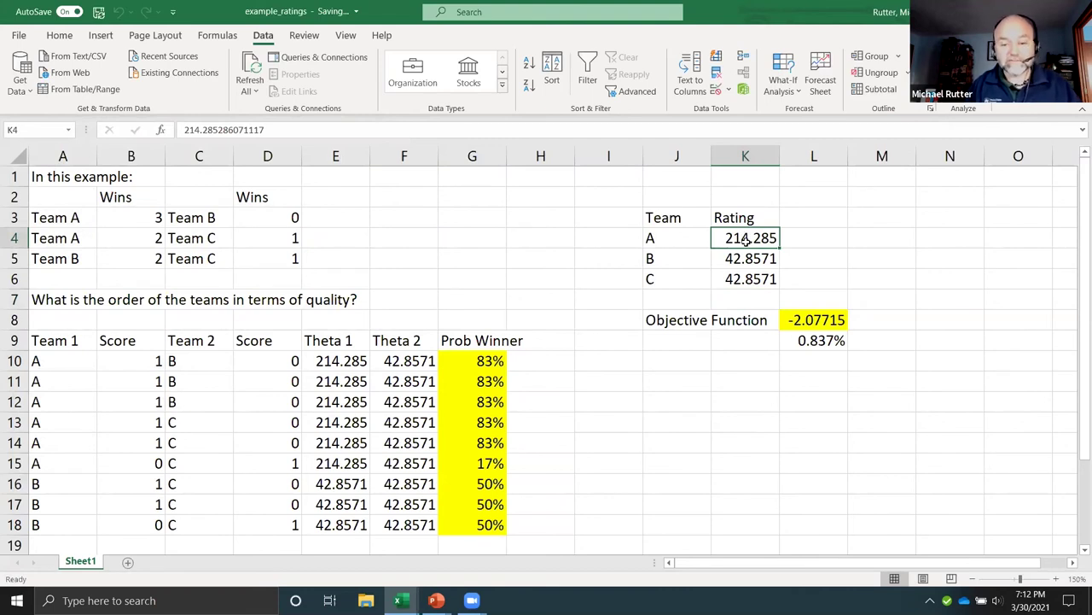
{"action": "left_click", "coordinate": [739, 277]}
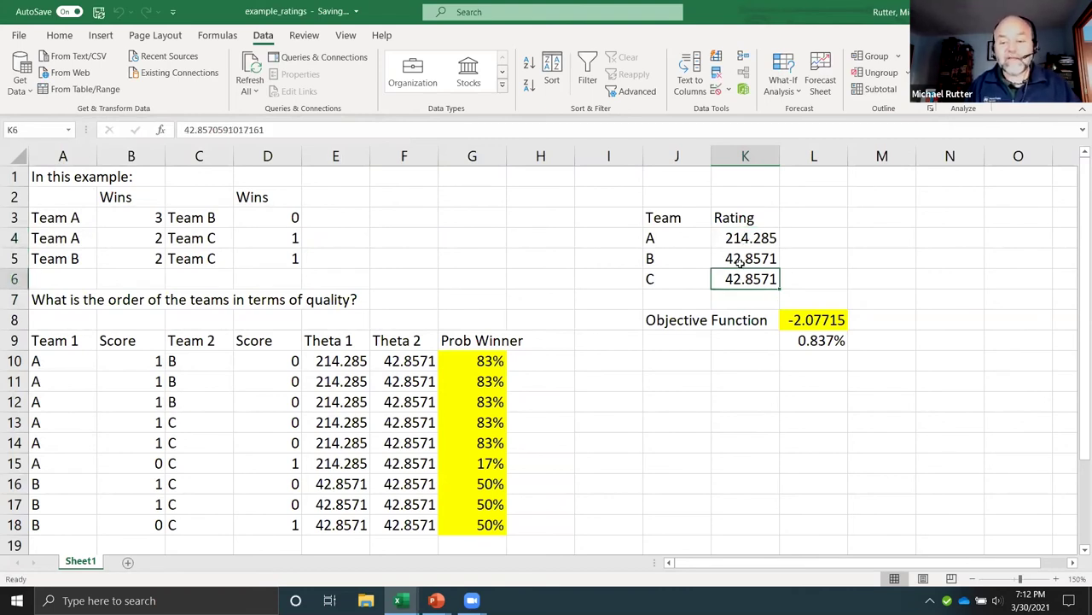
{"action": "left_click", "coordinate": [739, 262]}
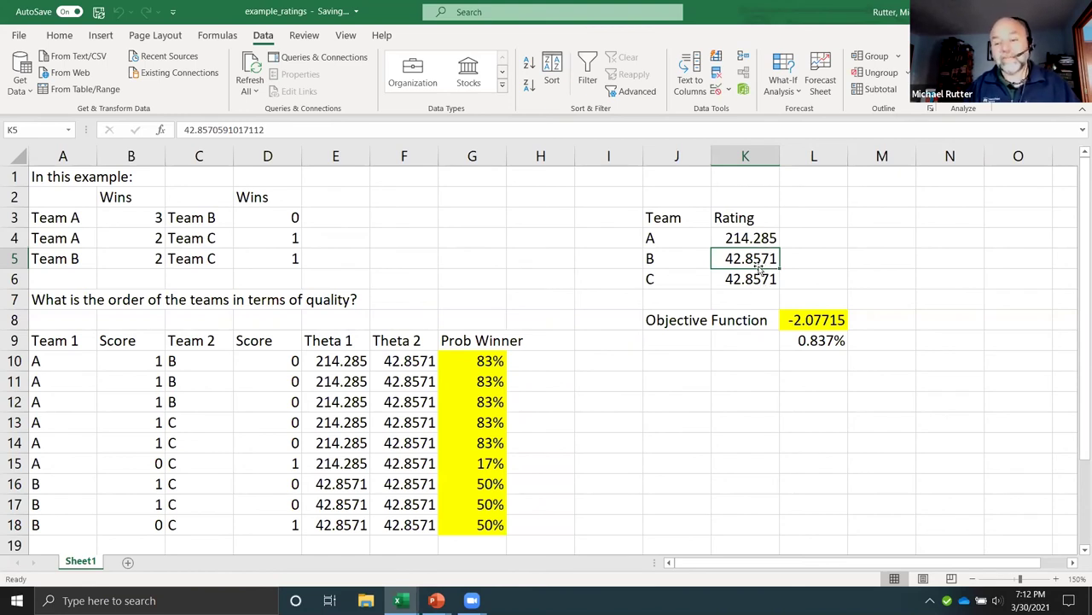
{"action": "left_click", "coordinate": [750, 237]}
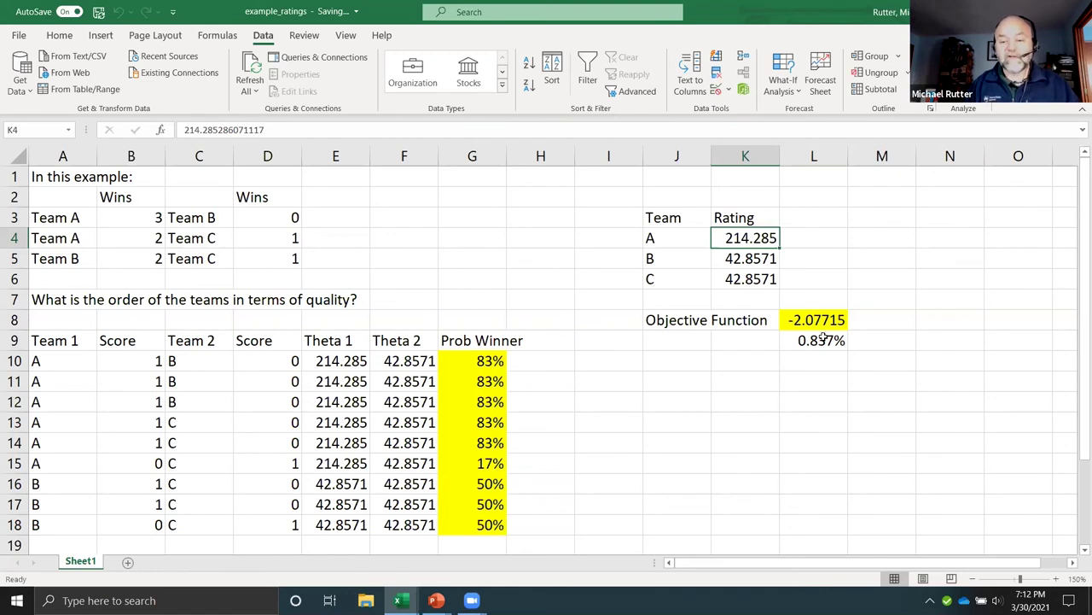
{"action": "left_click", "coordinate": [735, 257]}
{"action": "left_click", "coordinate": [736, 278]}
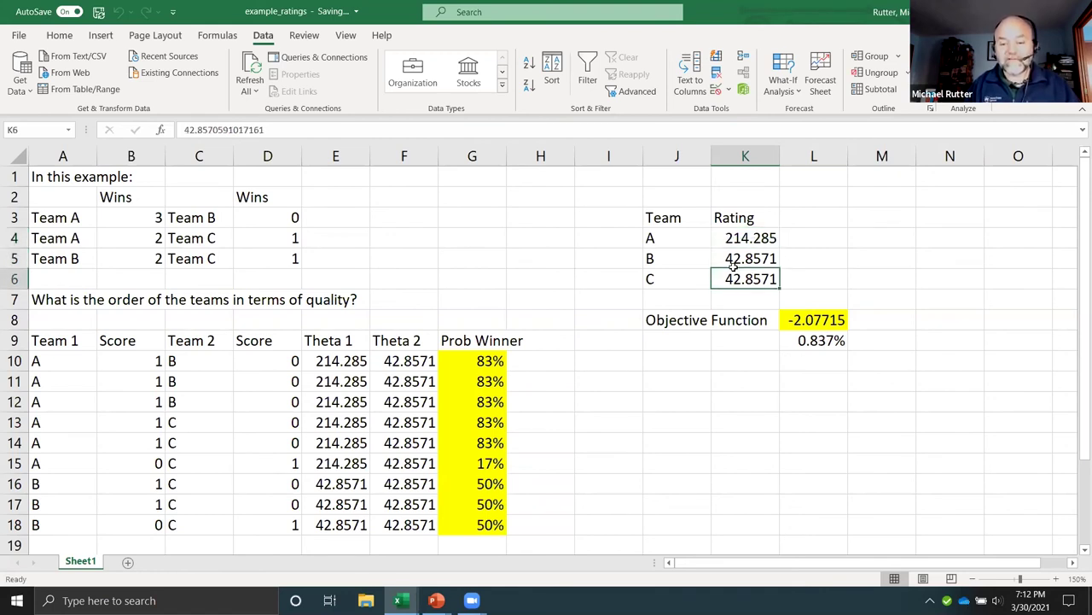
{"action": "key", "text": "Up"}
{"action": "key", "text": "Down"}
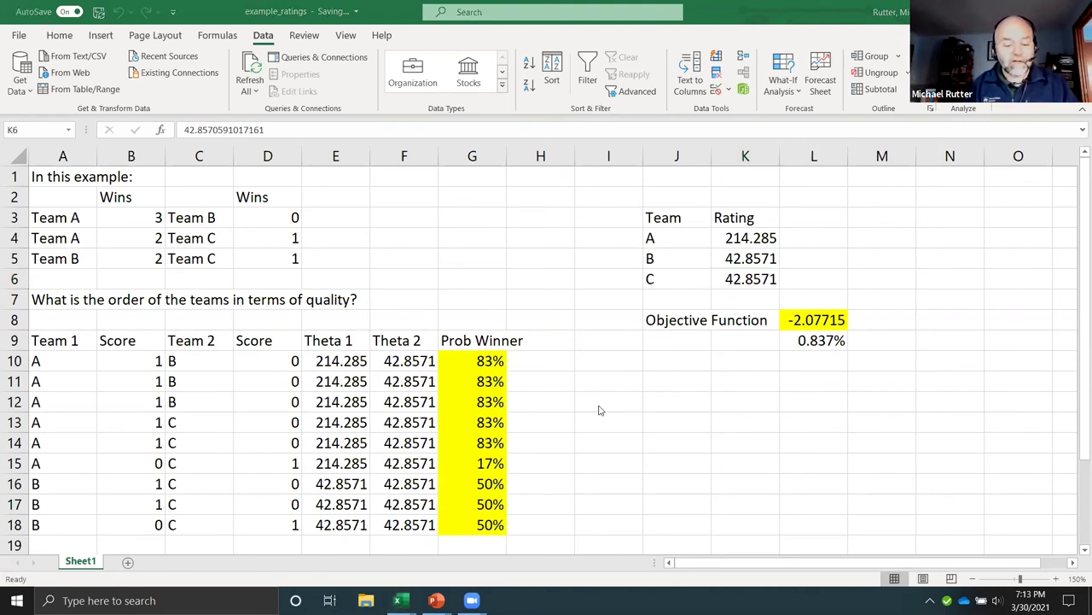
- Switch from the workbook to the running PowerPoint slide show
{"action": "key", "text": "alt+Tab"}
{"action": "key", "text": "alt+Tab"}
{"action": "key", "text": "alt+Tab"}
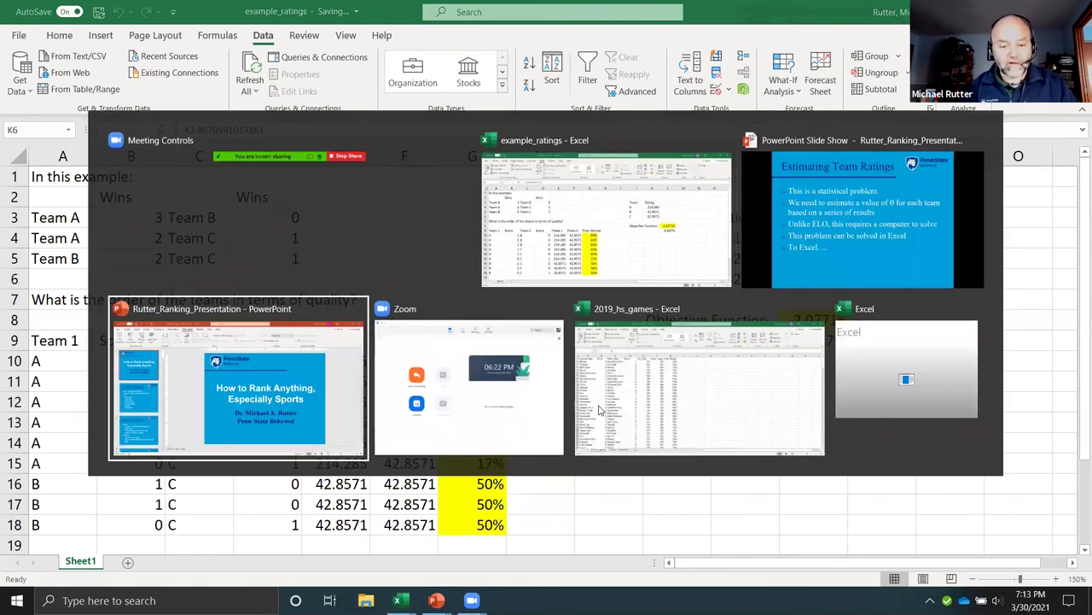
{"action": "key", "text": "alt+Tab"}
{"action": "key", "text": "alt+Tab"}
{"action": "key", "text": "alt+Tab"}
{"action": "key", "text": "alt+Tab"}
{"action": "key", "text": "alt+Tab"}
{"action": "key", "text": "alt+Tab"}
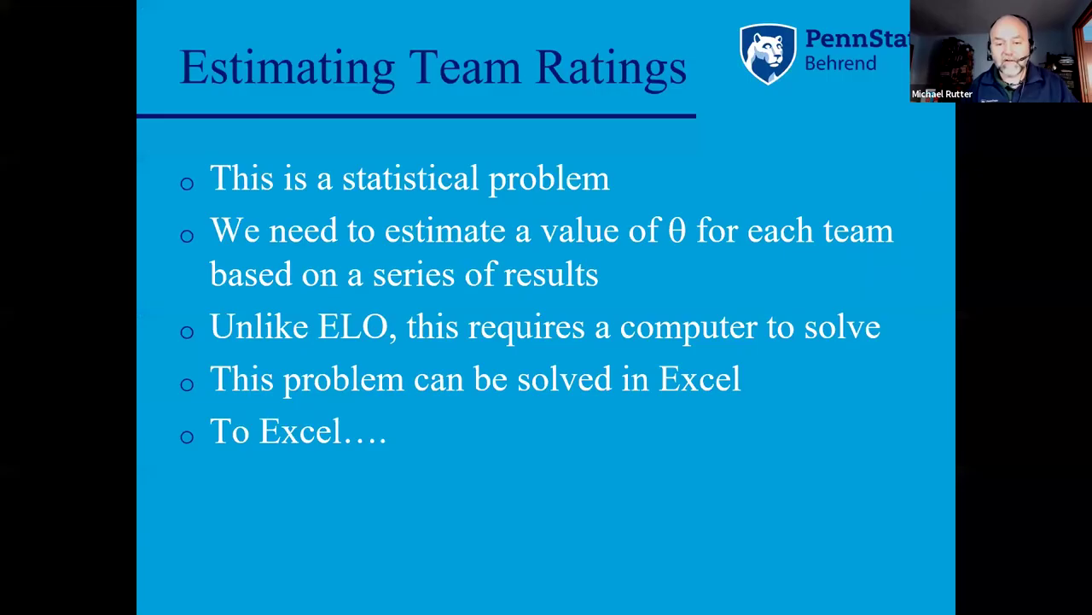
{"action": "key", "text": "Right"}
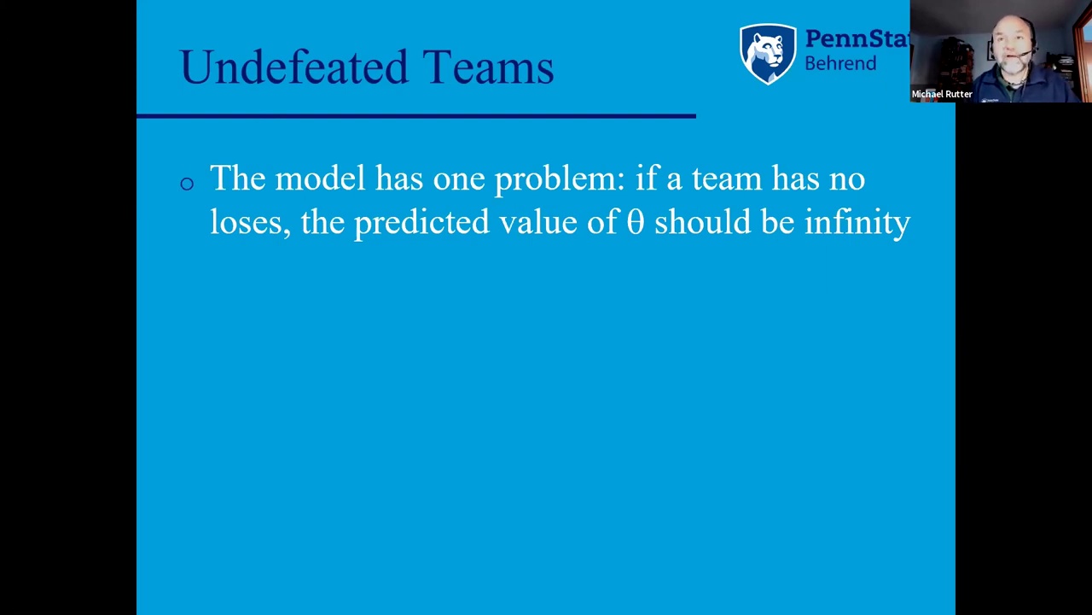
{"action": "key", "text": "Right"}
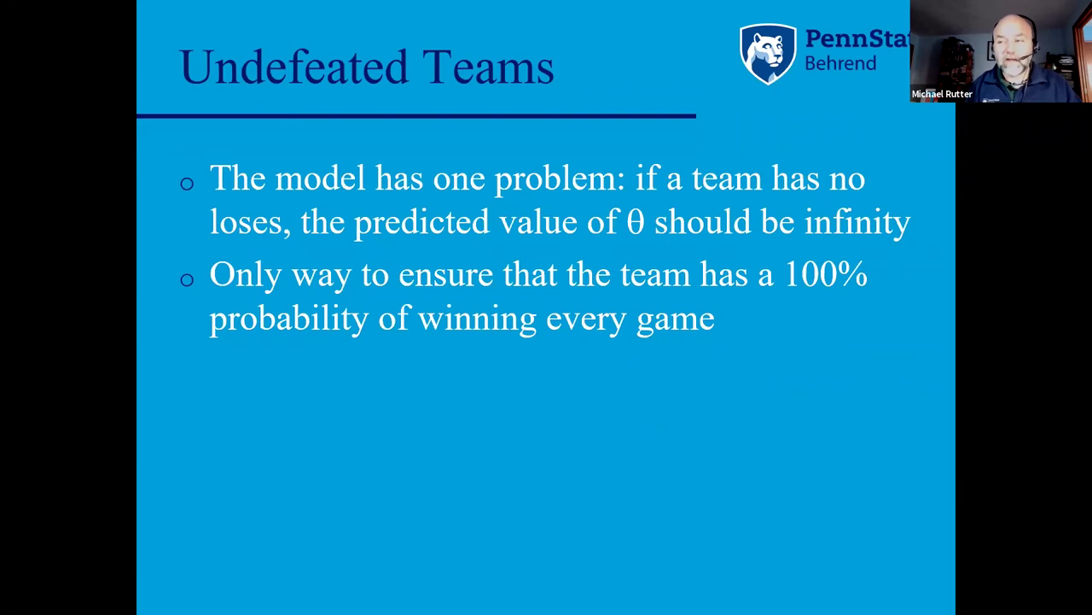
{"action": "key", "text": "Right"}
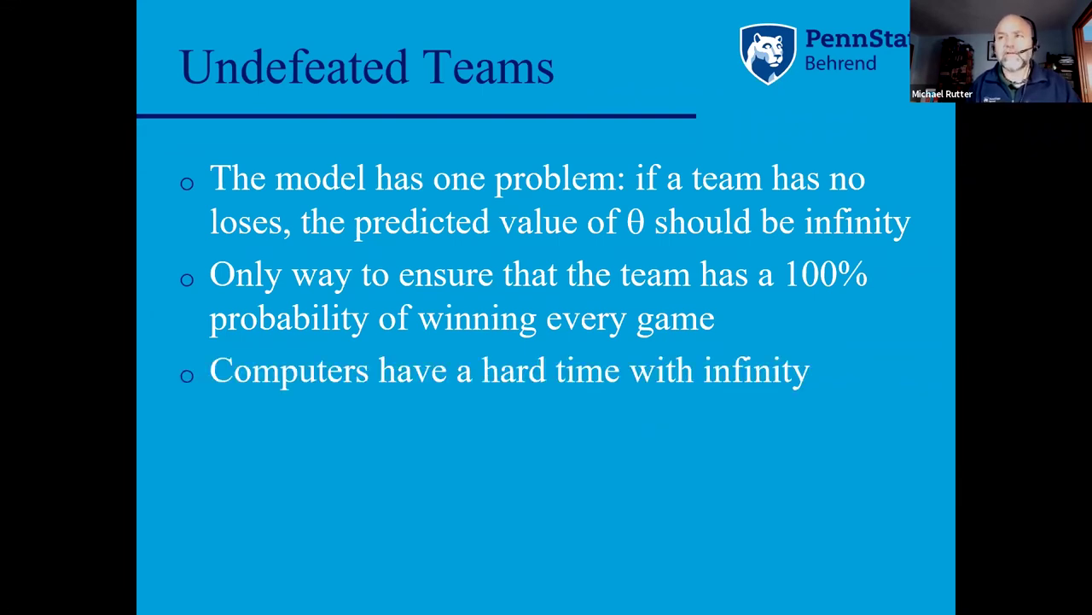